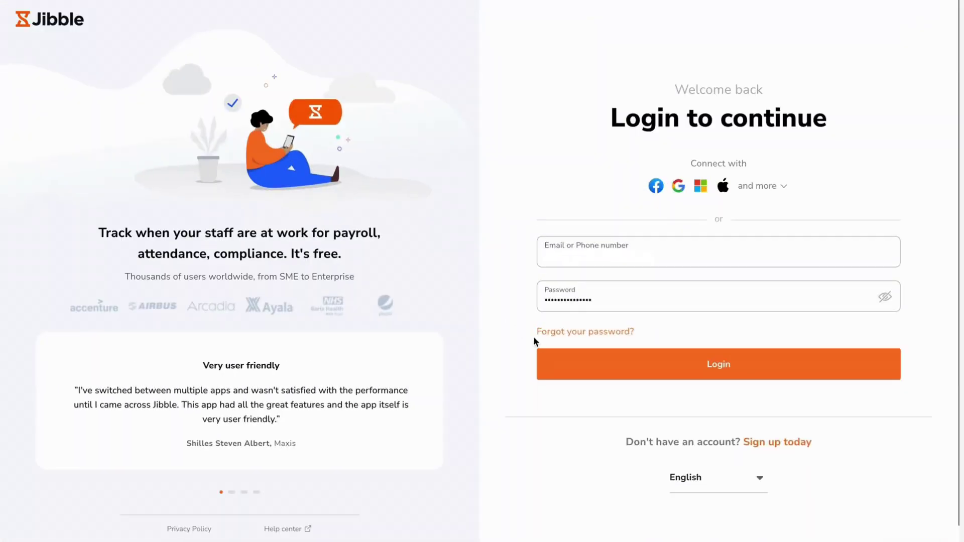
Step: Sign in to Jibble and choose Hogsmeade as the clock-in location
click(605, 371)
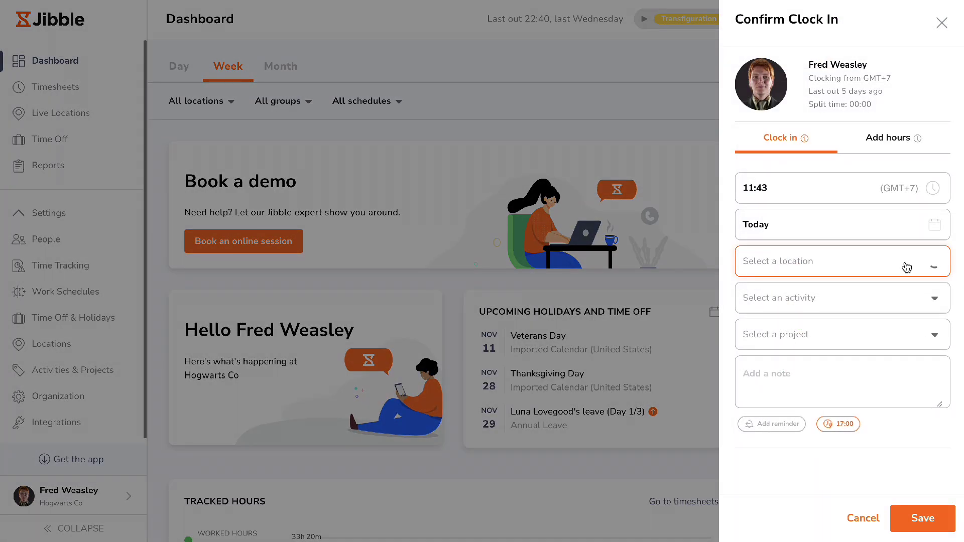
click(903, 265)
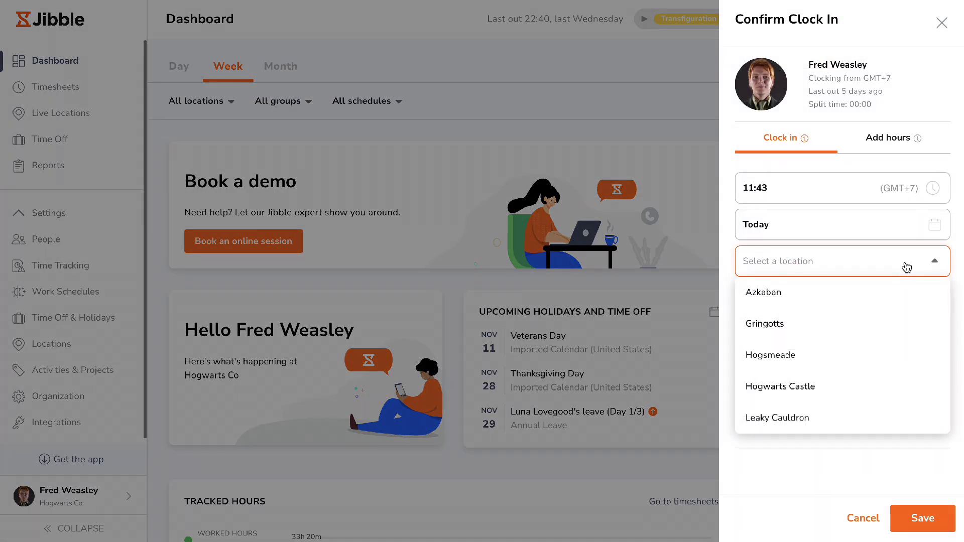
click(904, 354)
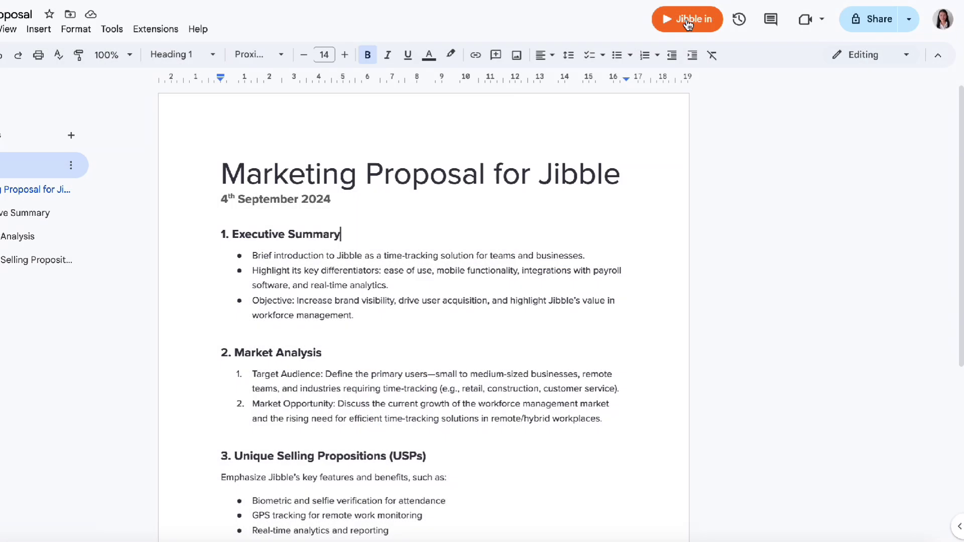
Step: Start clock-ins from Google Docs and by sending 'in' in the desktop app
click(687, 20)
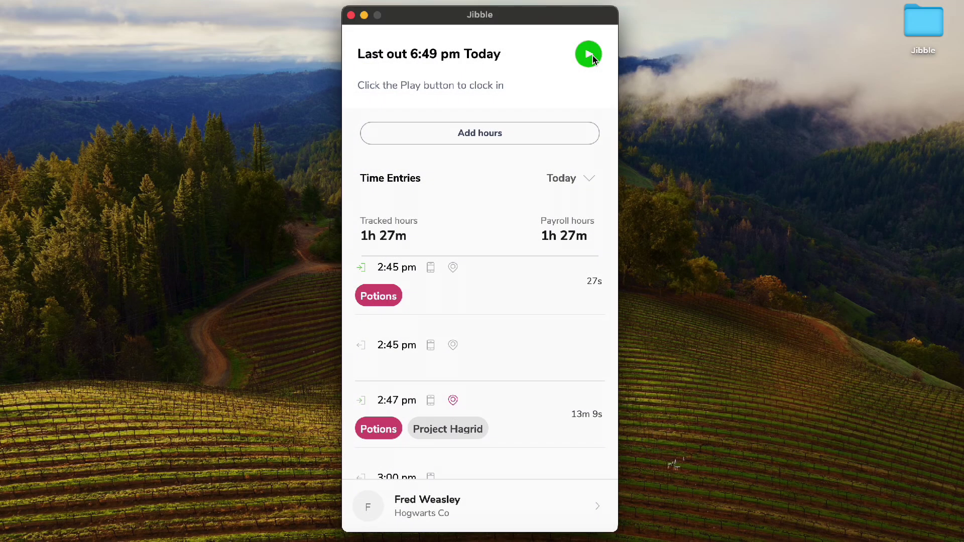
click(588, 54)
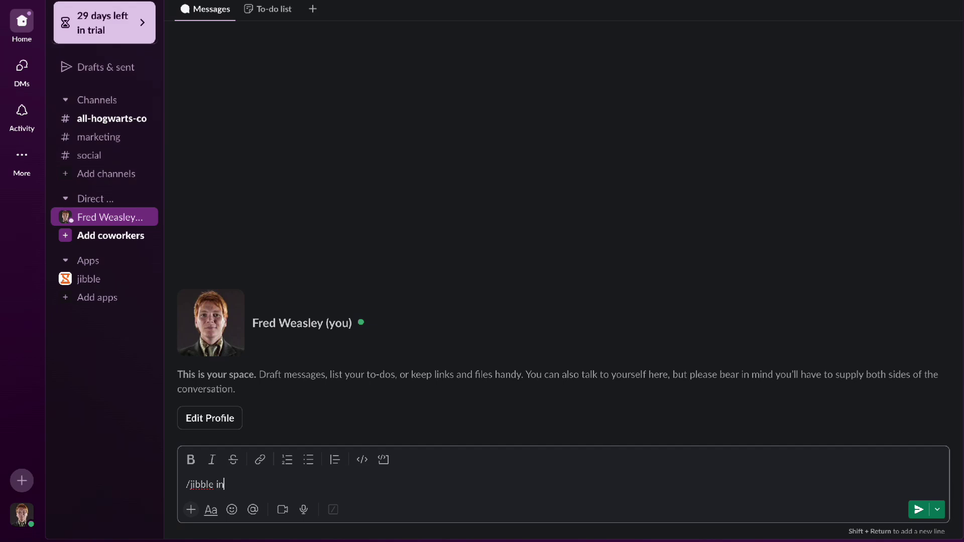
text(in)
key(Return)
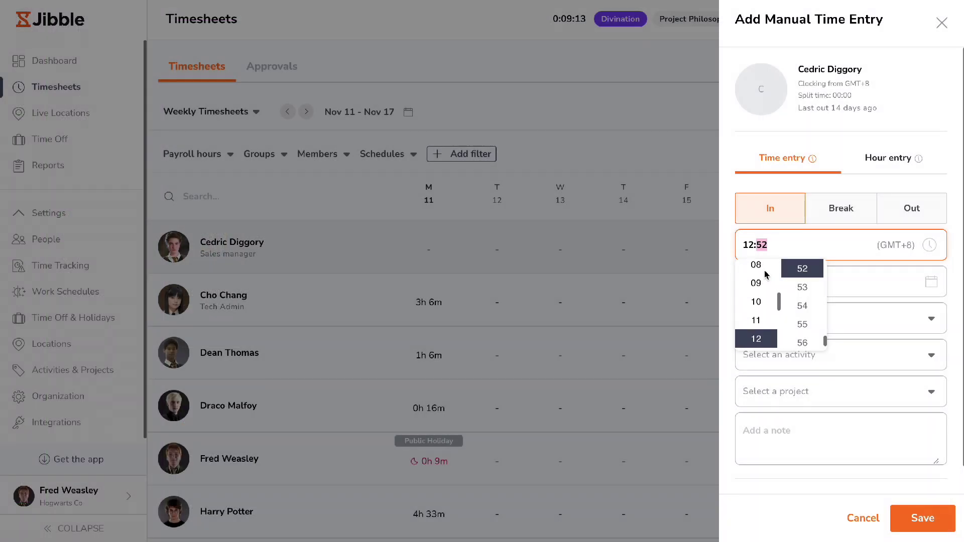
scroll(764, 275, up, 3)
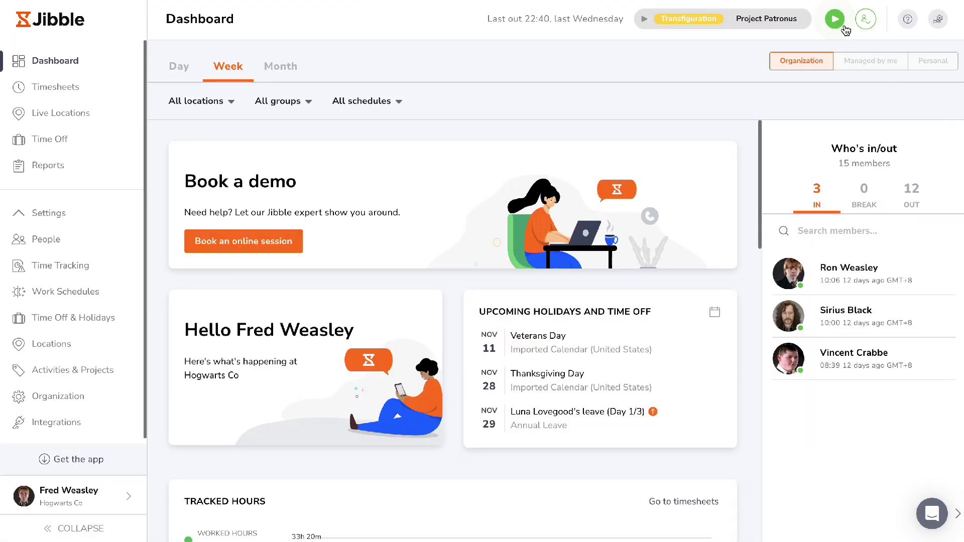
Step: Clock in at Hogsmeade on Divination for Project Philosopher's Stone and save to start the timer
click(835, 19)
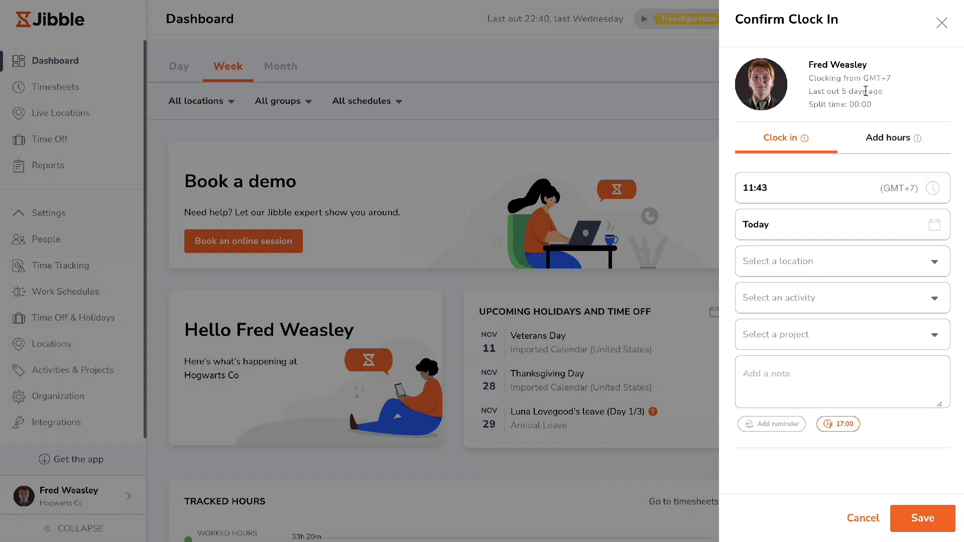
click(848, 263)
click(904, 355)
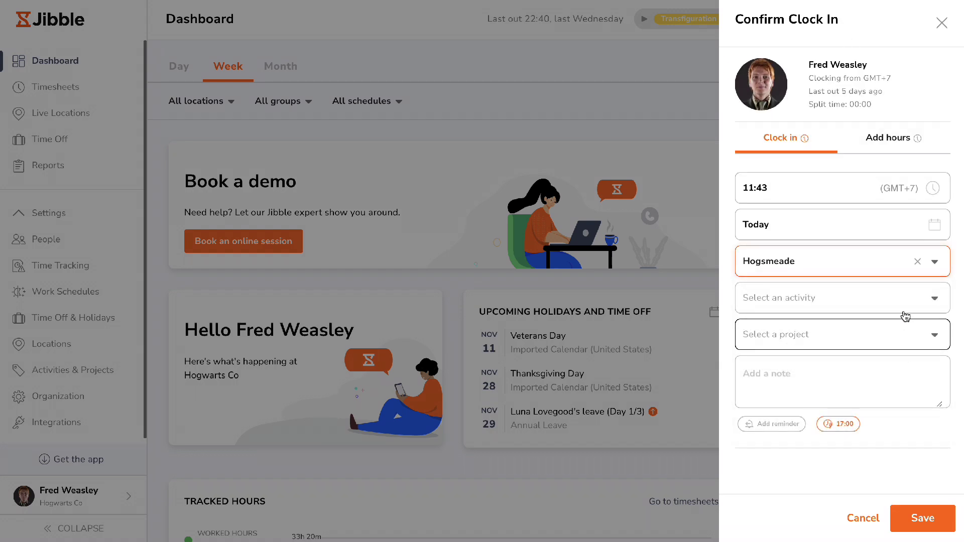
click(903, 307)
click(899, 362)
click(899, 335)
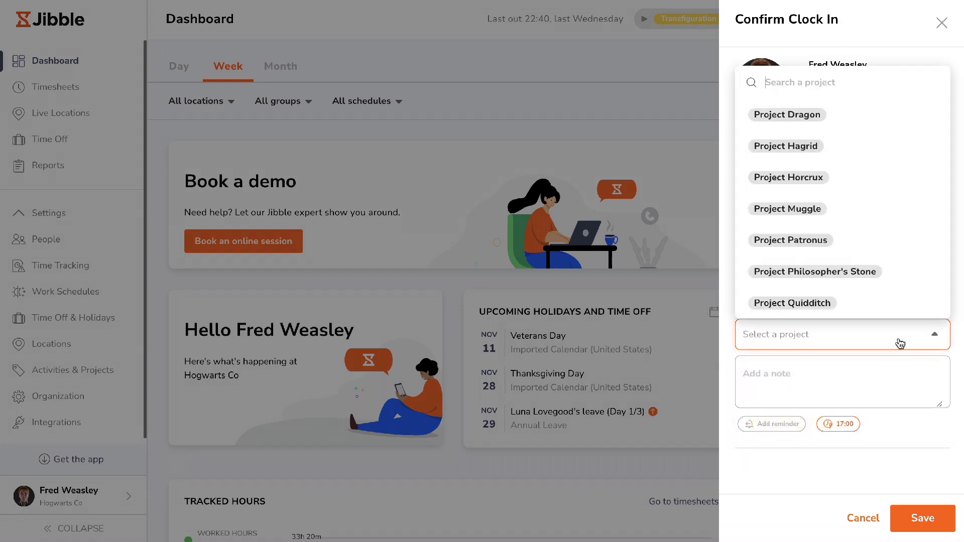
click(893, 273)
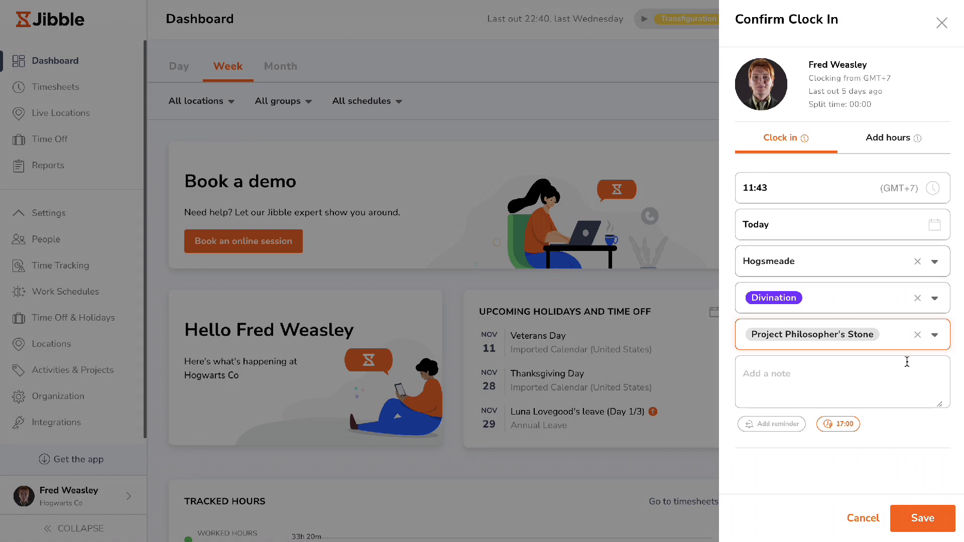
click(918, 517)
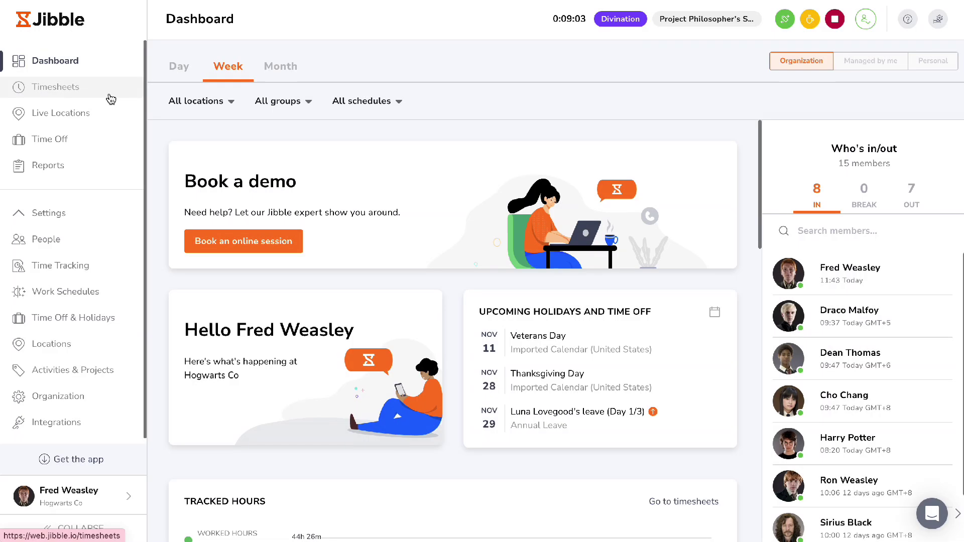
Step: In Timesheets, add and save an 08:40 In-time entry on Monday 11 for the first member
click(110, 96)
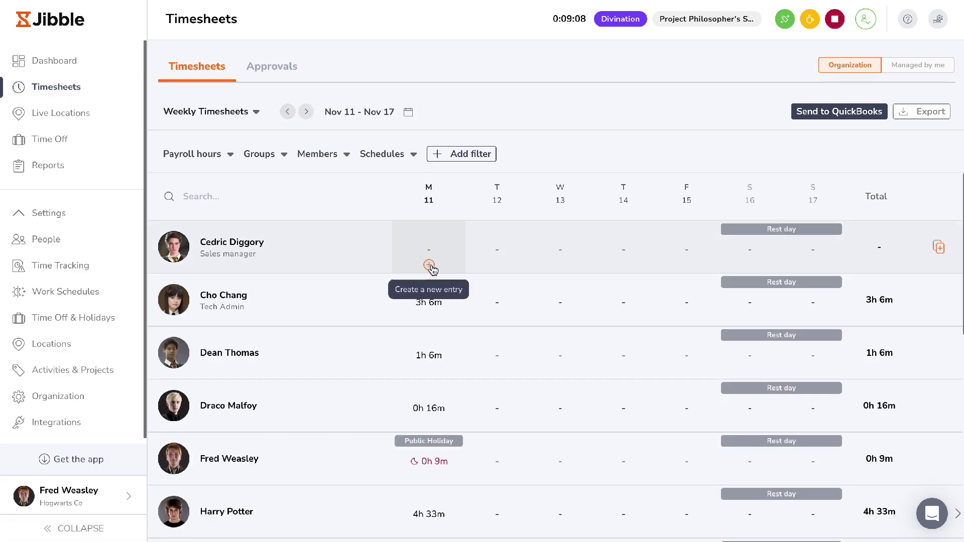
click(429, 265)
click(762, 249)
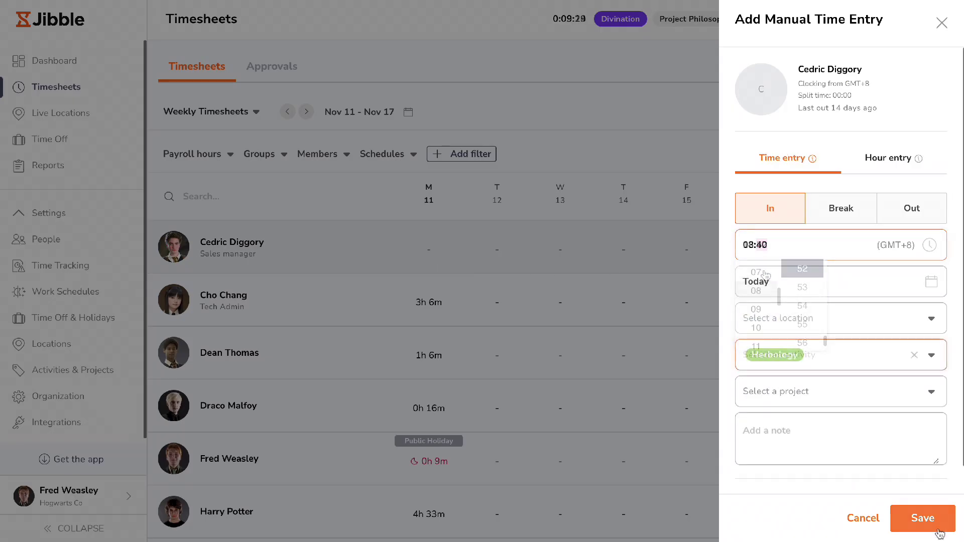
click(937, 525)
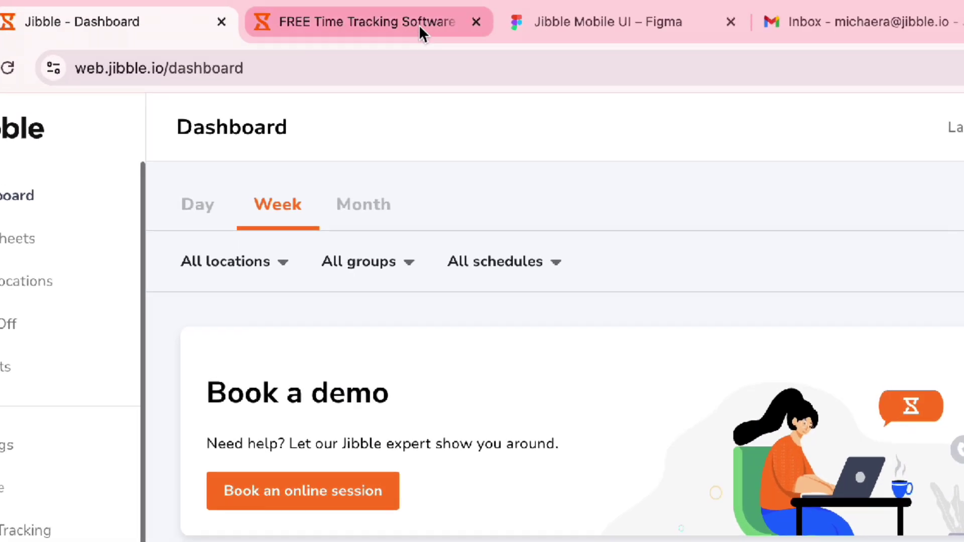
Step: Move across the jibble.io and Figma tabs to the Gmail inbox
click(315, 17)
click(753, 30)
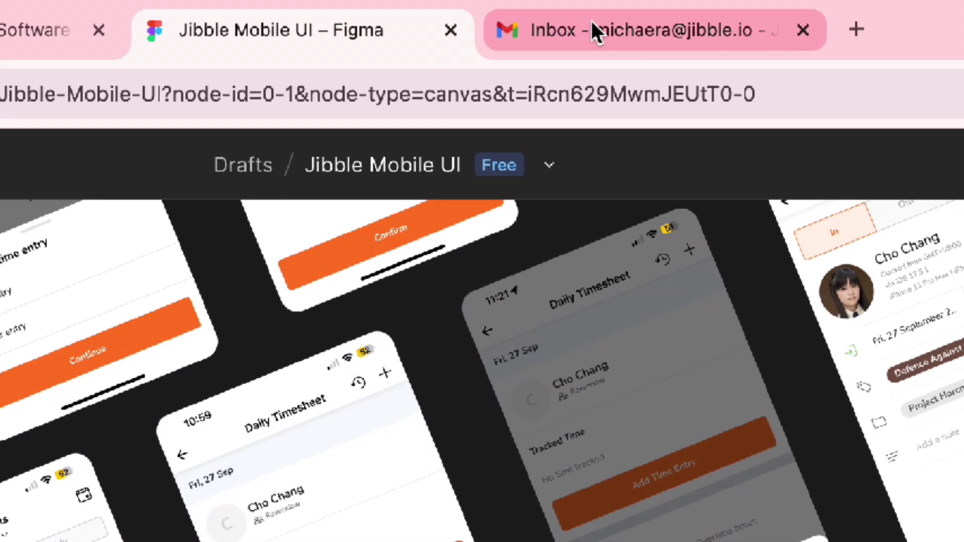
click(592, 25)
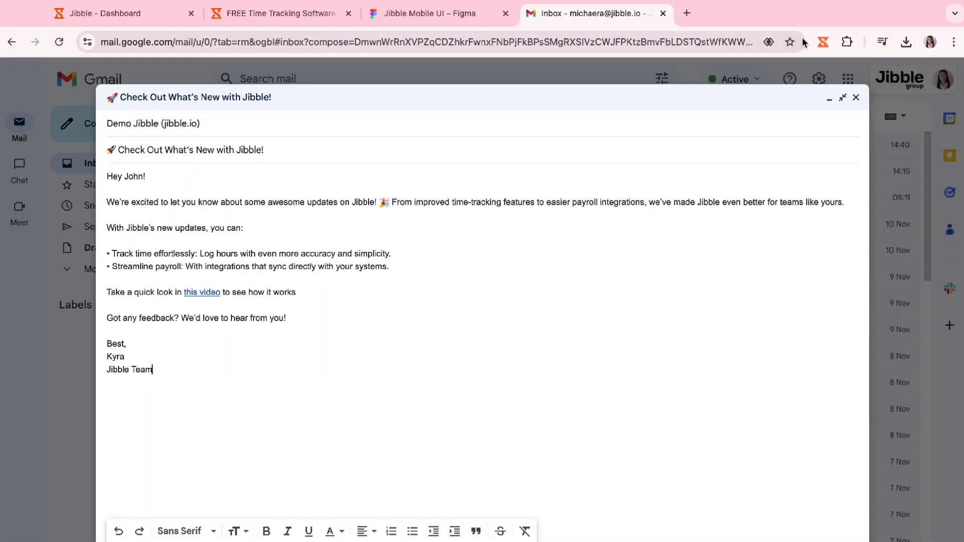
Step: Clock in from the Jibble extension over Gmail and save the entry
click(822, 44)
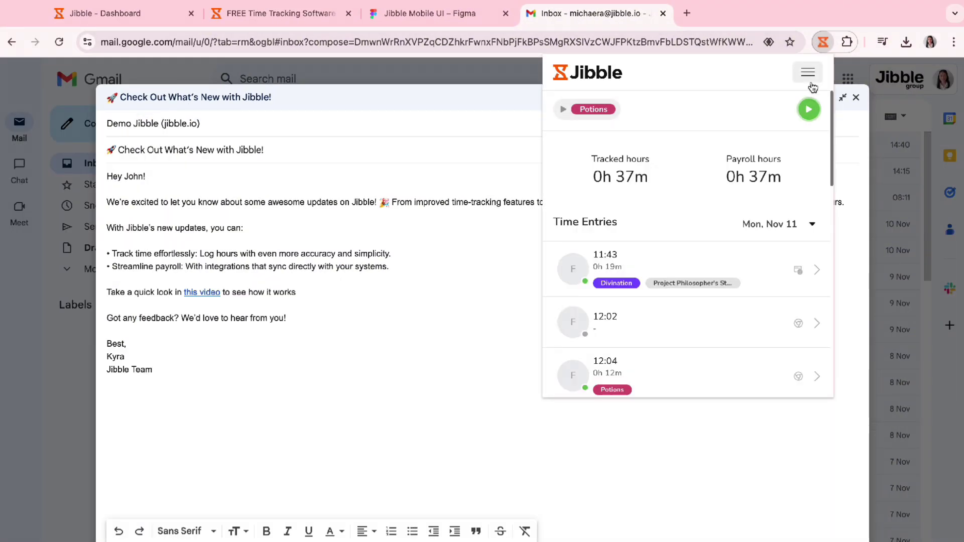
click(809, 110)
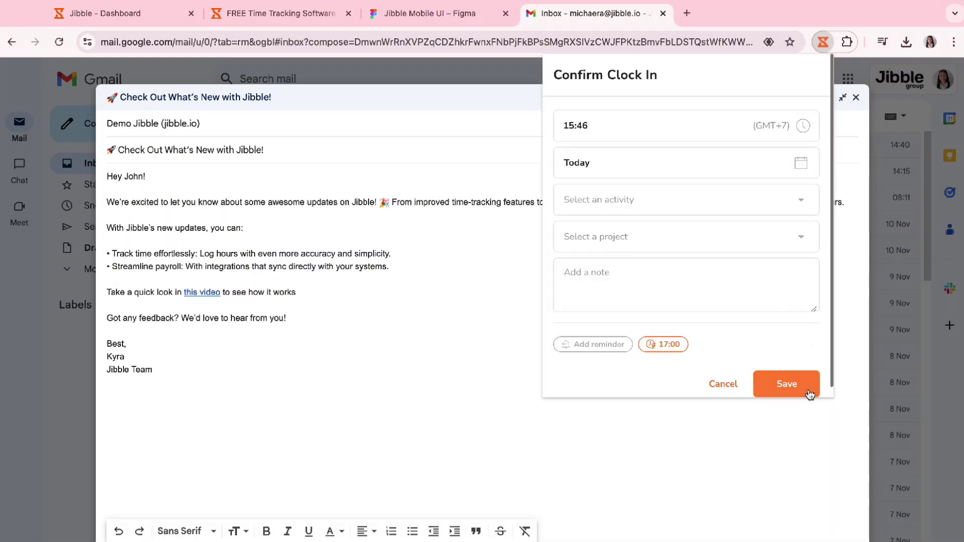
click(785, 385)
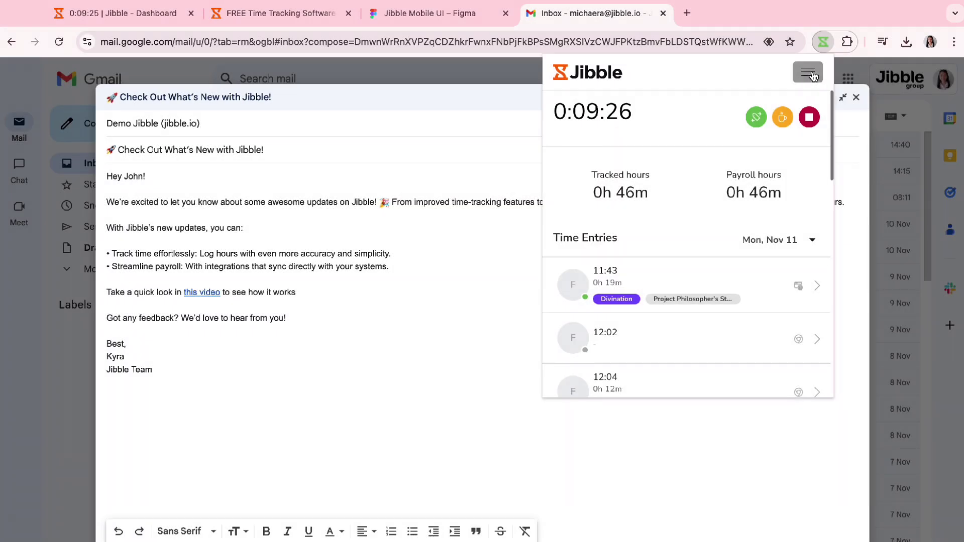
click(812, 74)
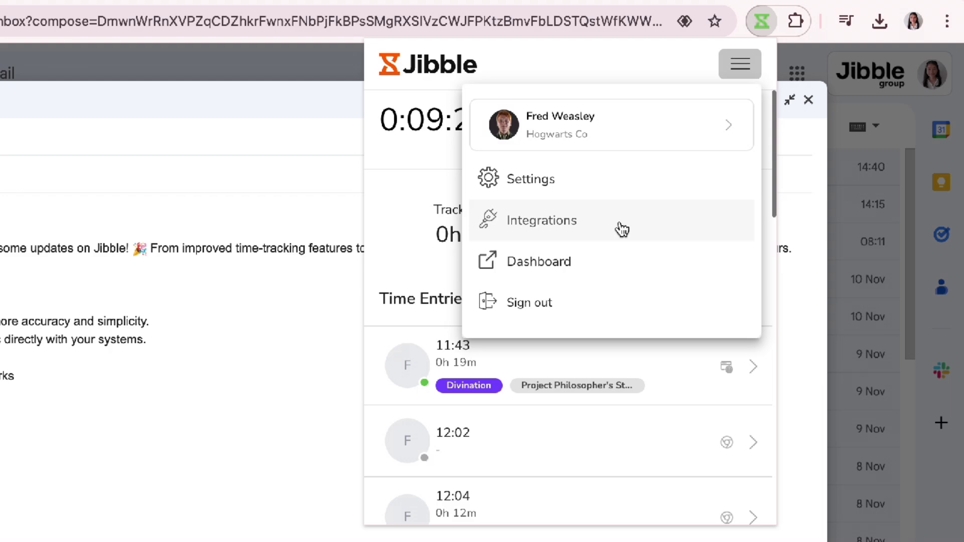
Step: Browse the extension's list of site integrations
click(622, 230)
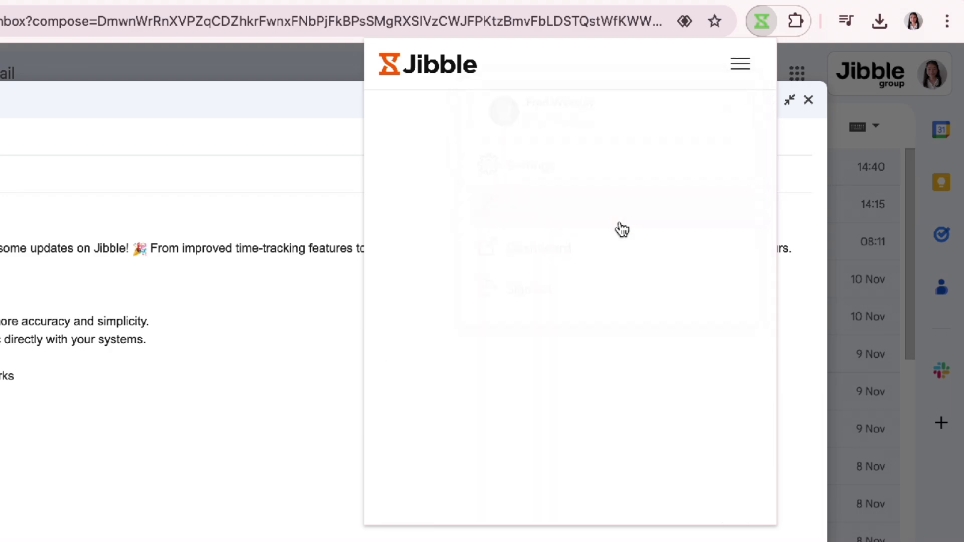
scroll(622, 229, down, 3)
scroll(620, 224, down, 9)
scroll(620, 227, down, 4)
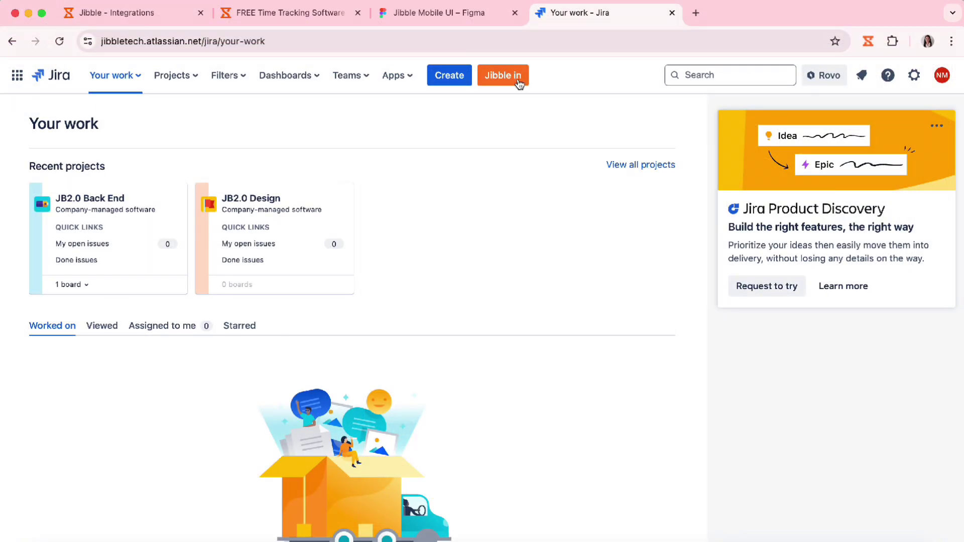
Step: Clock in with the page's Jibble button, saving the note 'Project proposal'
click(518, 81)
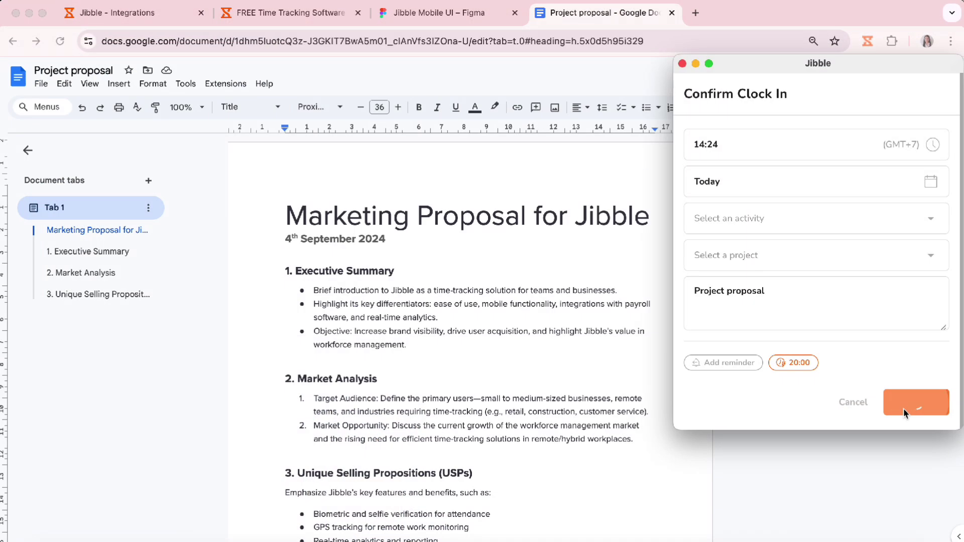
click(902, 408)
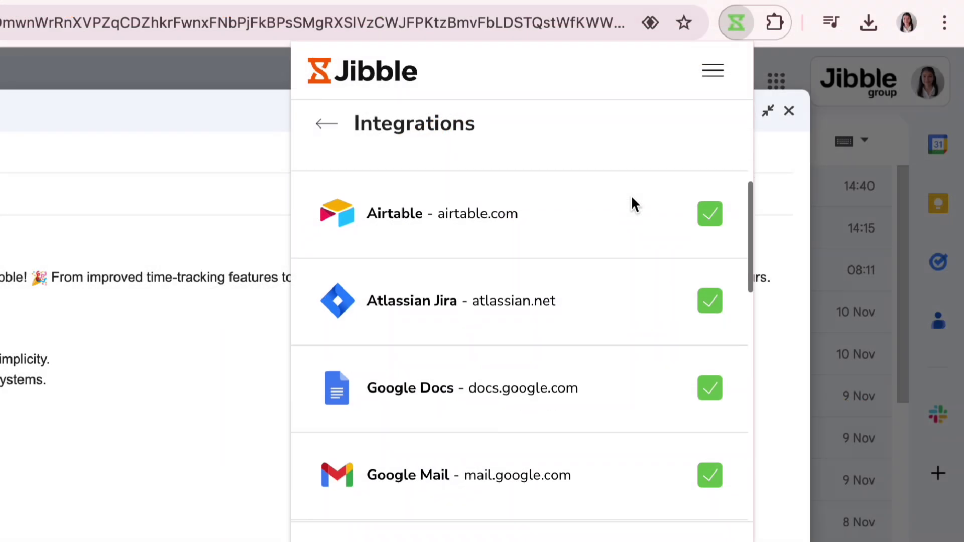
scroll(633, 200, down, 5)
scroll(632, 198, down, 5)
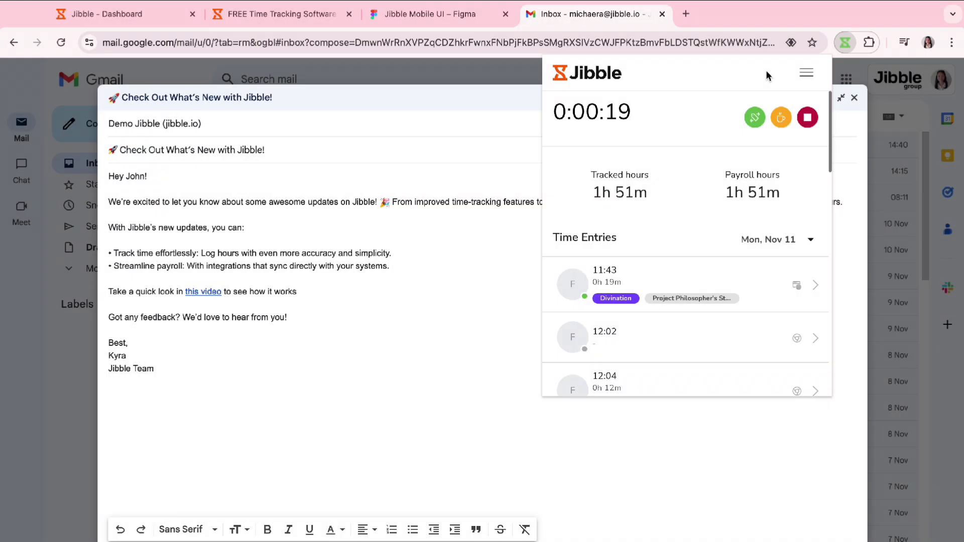
Step: Enable the Ctrl+Shift+S clock-in keyboard shortcut in the extension settings
click(806, 73)
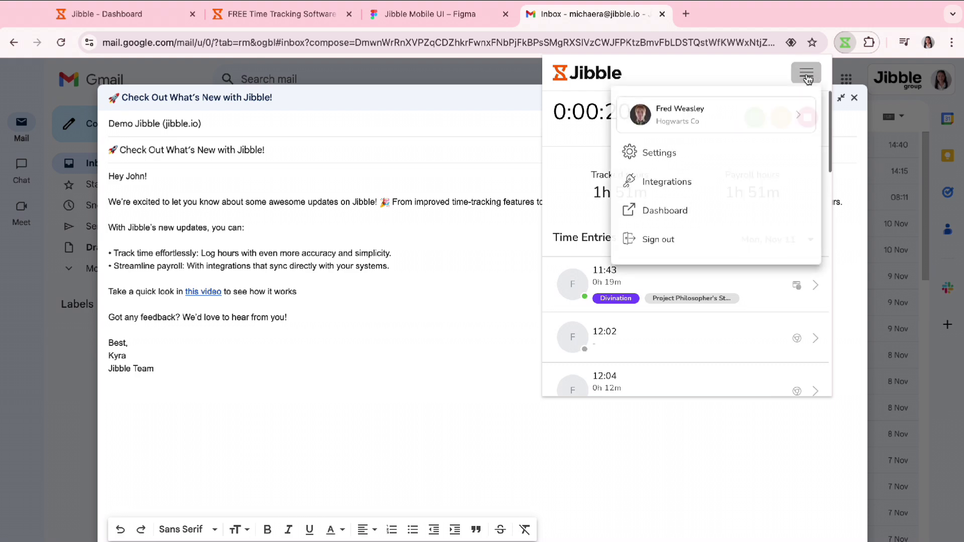
click(739, 156)
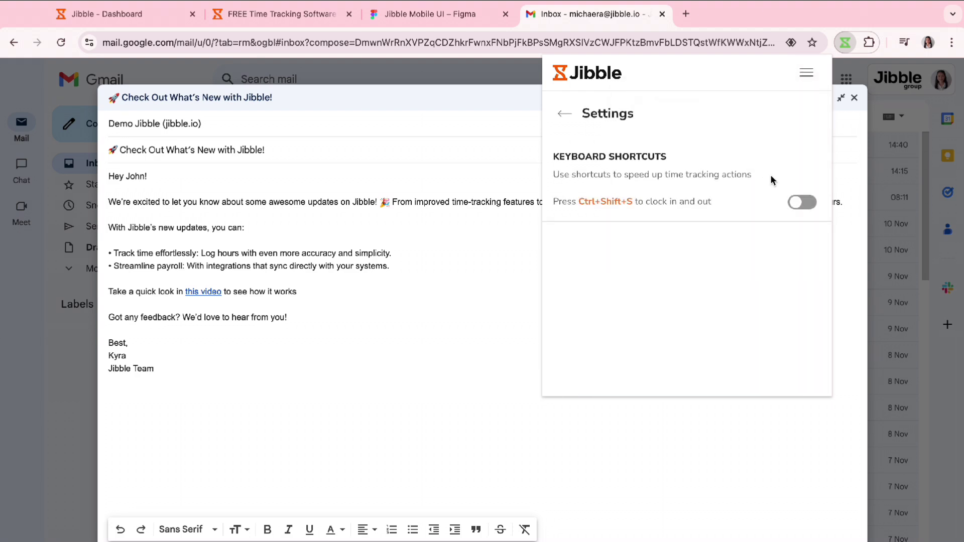
click(806, 203)
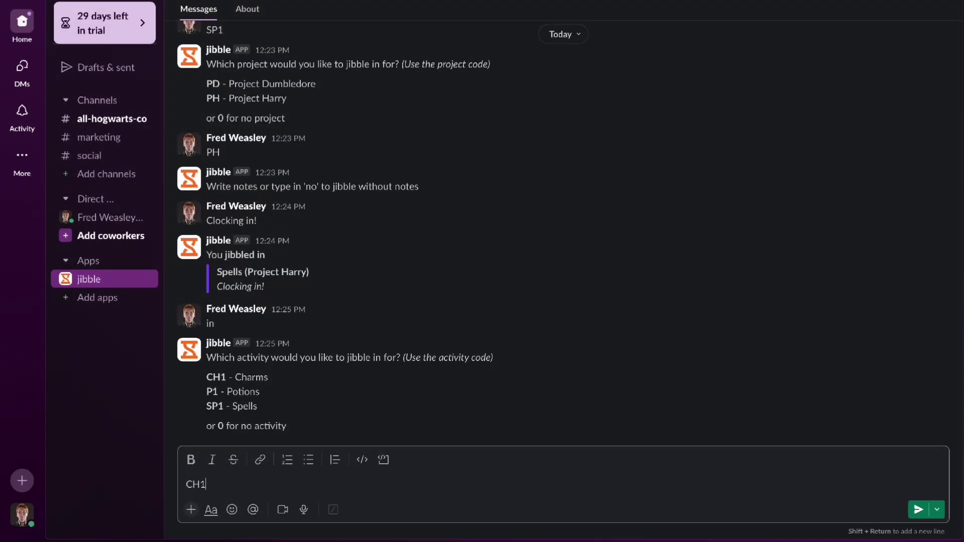
Step: Send the activity code, project code PD and note 'Clocking in!' to the Slack Jibble bot
key(Return)
text(PD)
key(Return)
text(Clocking in!)
key(Return)
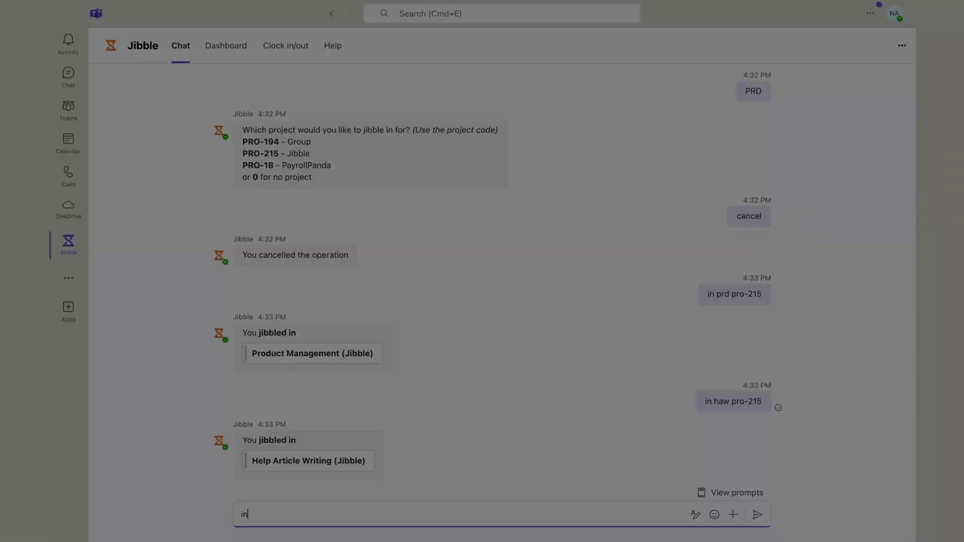
Step: Send 'in prd pro-215' to the Teams Jibble bot, pick the Jibble project and save
text(prd pro-21)
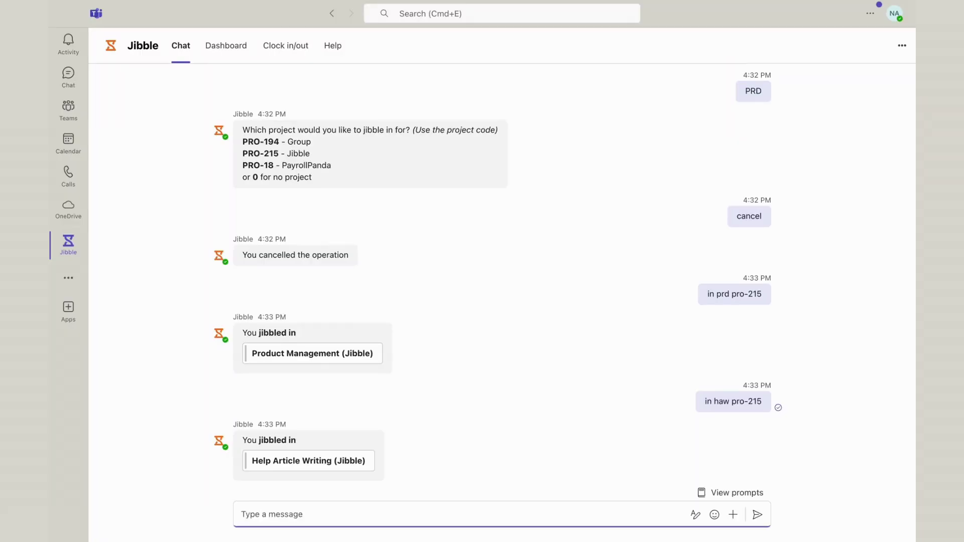
text(5)
key(Return)
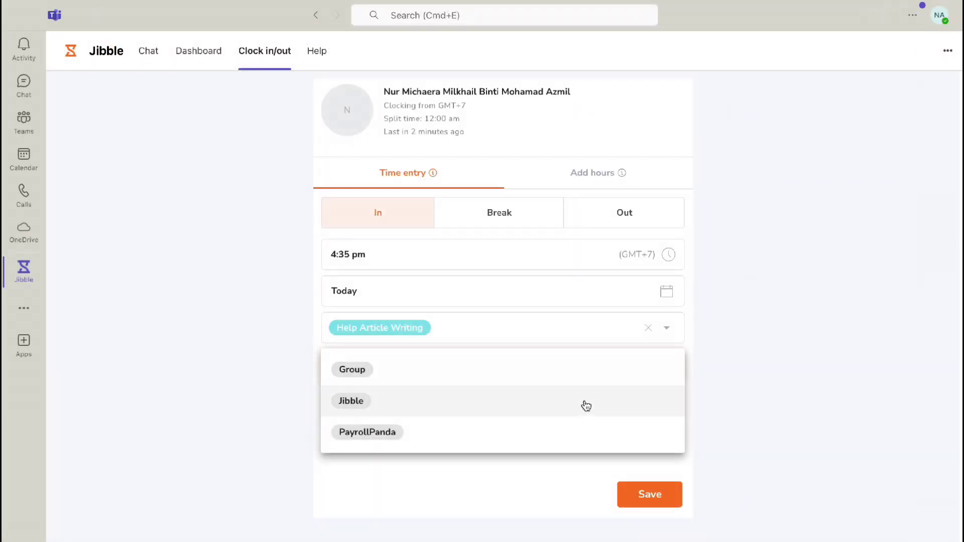
click(585, 406)
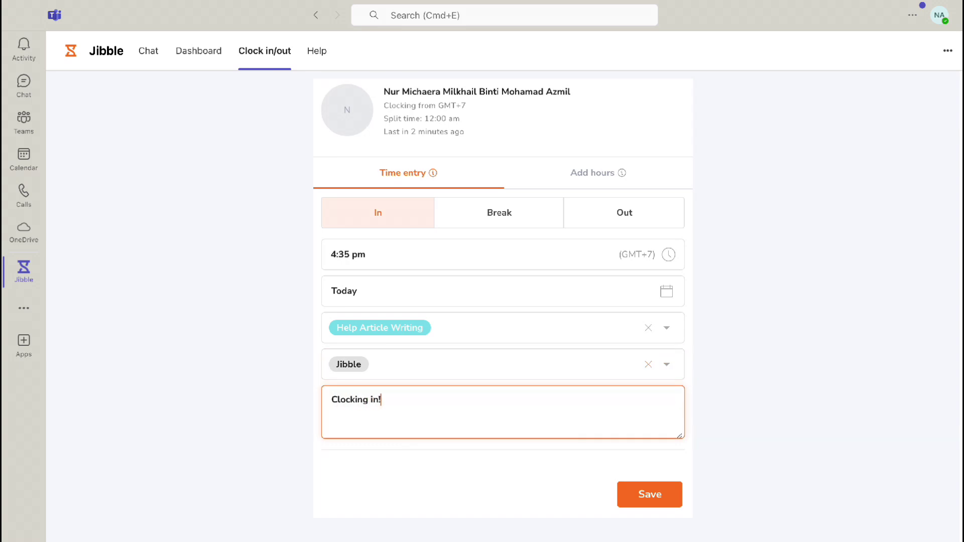
click(669, 495)
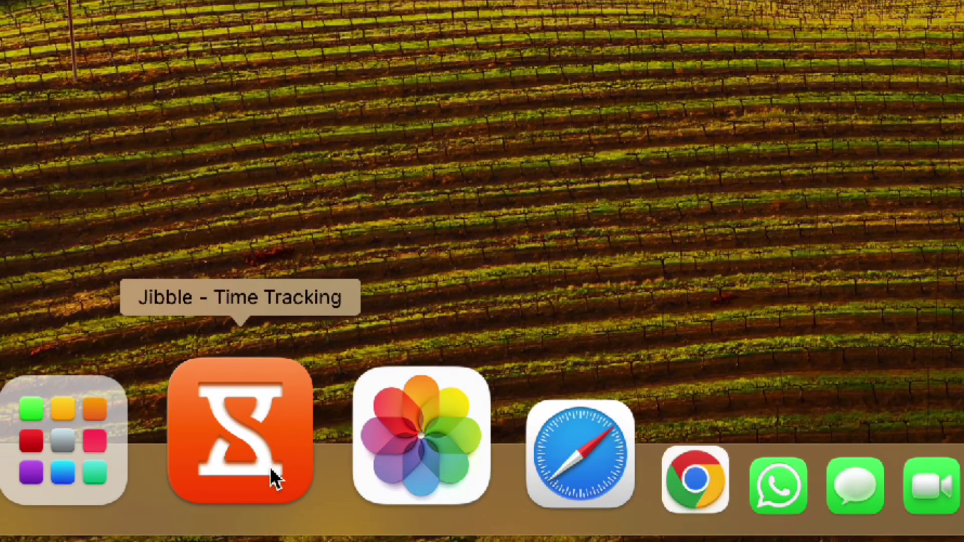
Step: Launch and log in to the desktop app, then clock in on the Potions activity
click(270, 465)
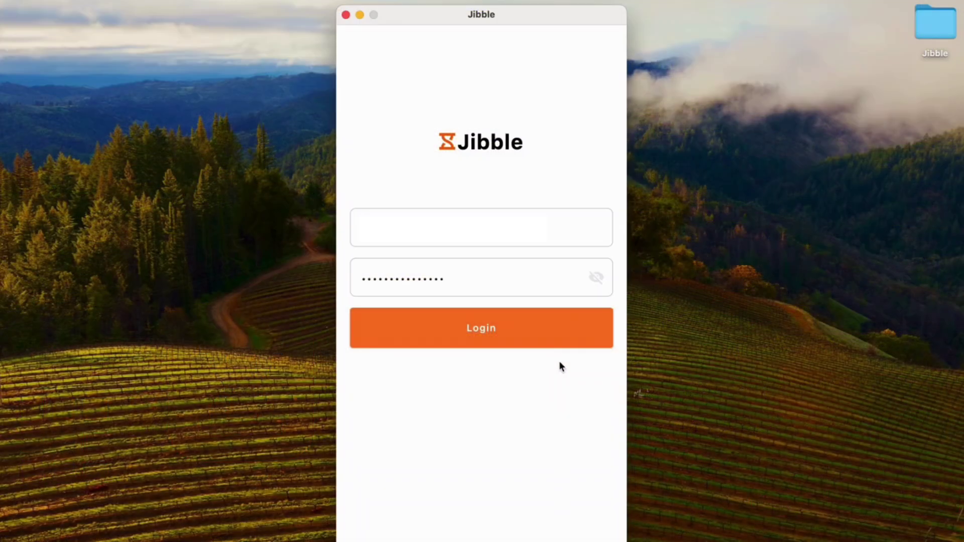
click(537, 340)
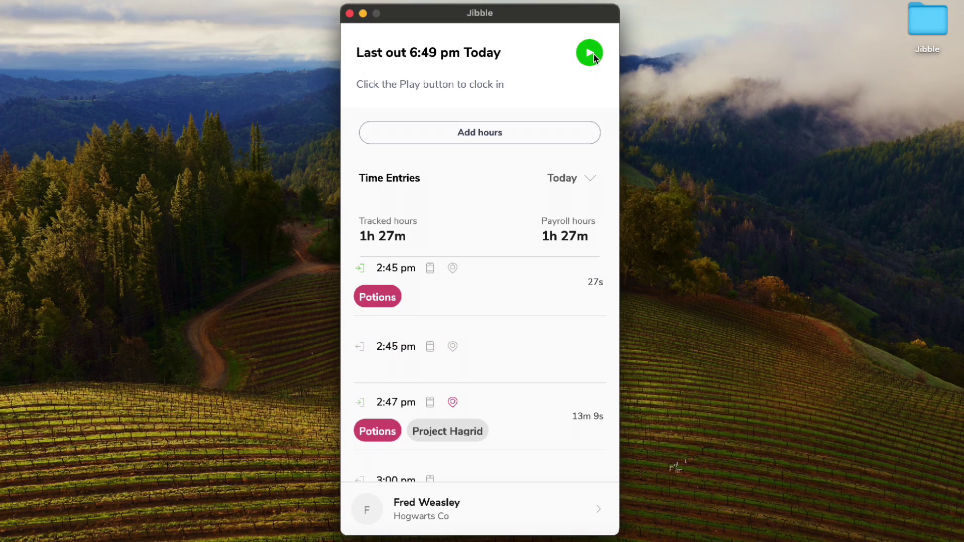
click(590, 53)
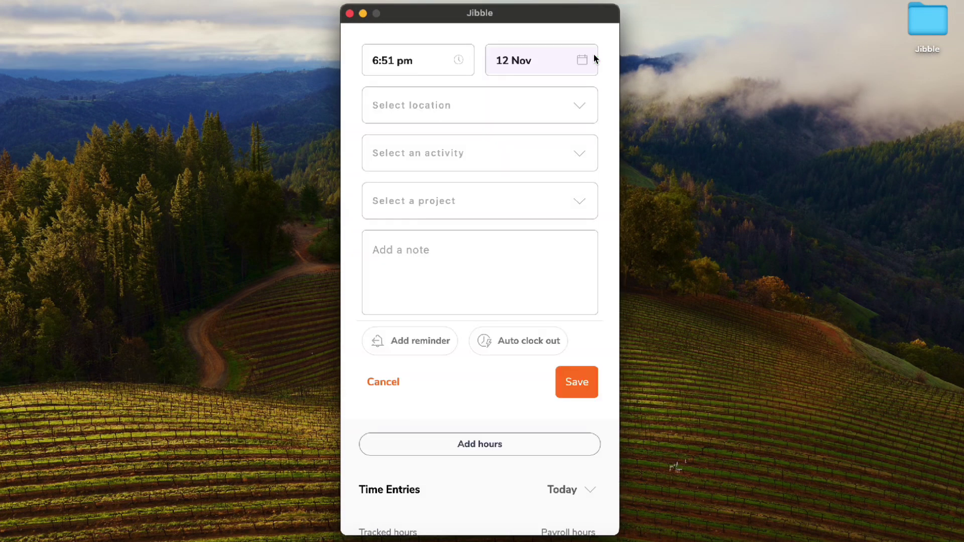
click(585, 166)
click(549, 311)
click(576, 382)
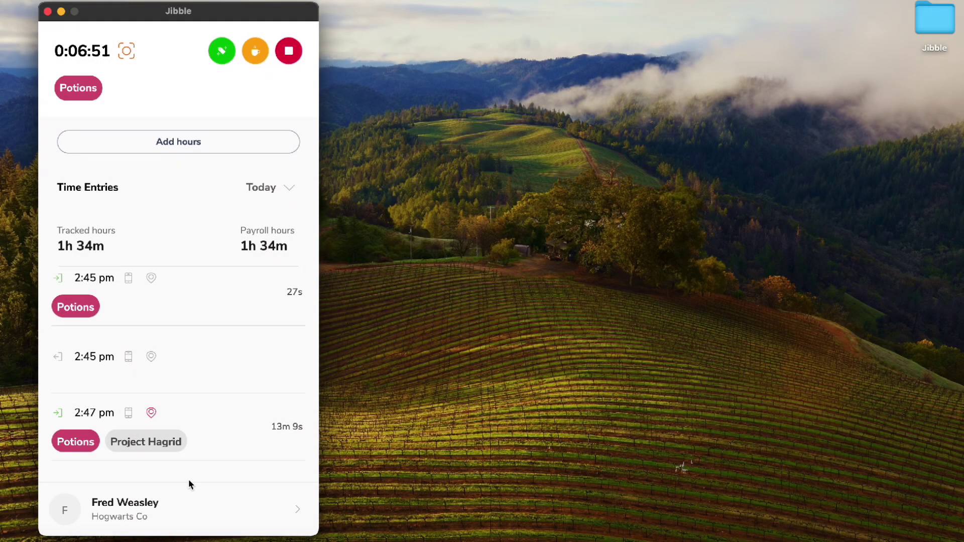
Step: In desktop app settings, enable auto clock-in at launch and launching on desktop start
click(159, 507)
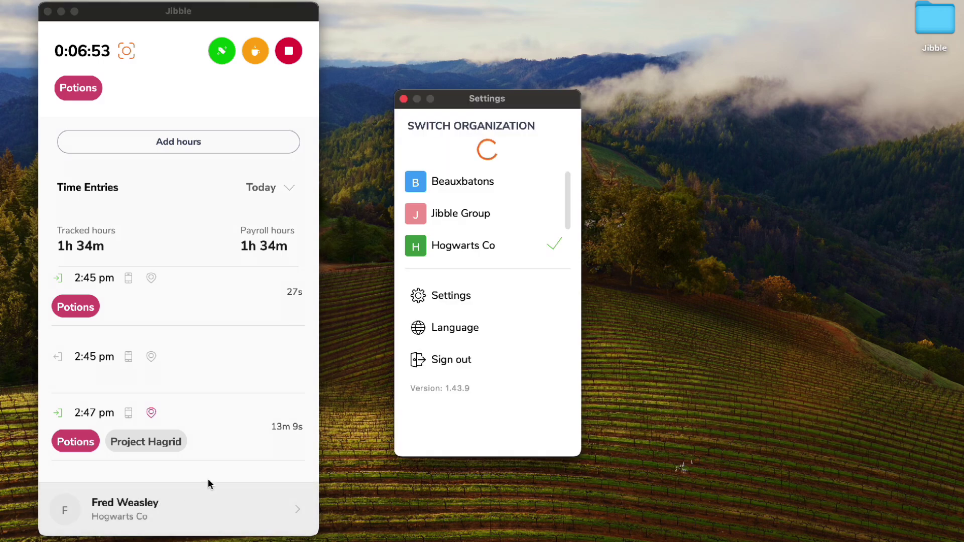
click(508, 274)
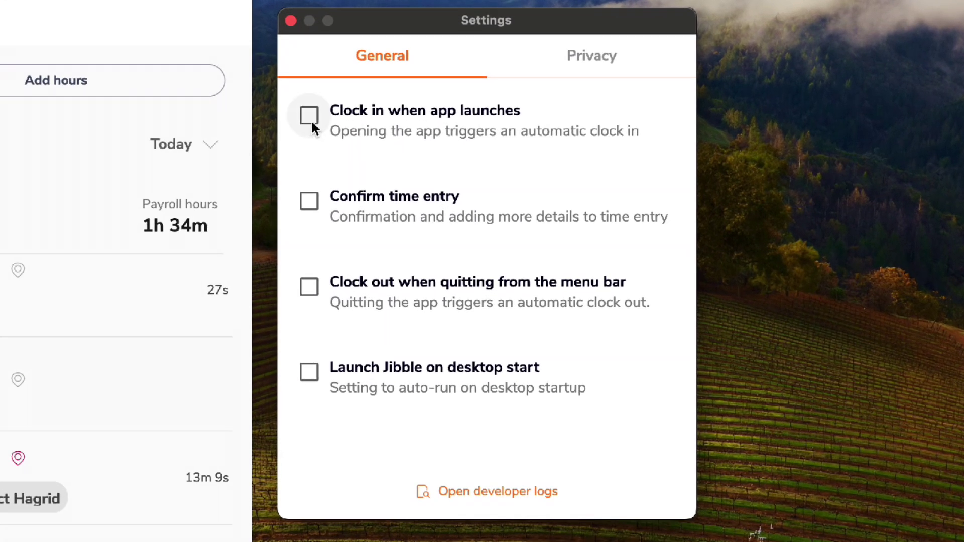
click(309, 116)
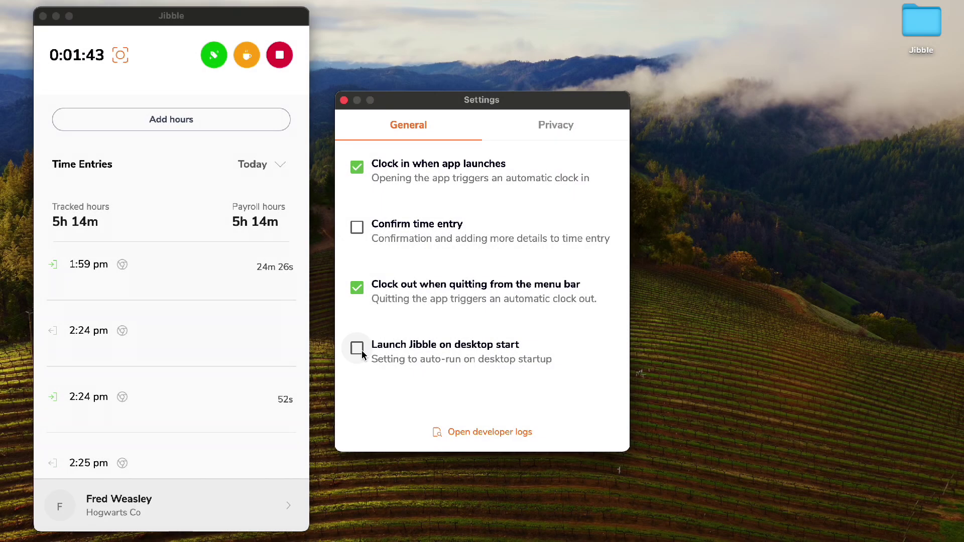
click(357, 348)
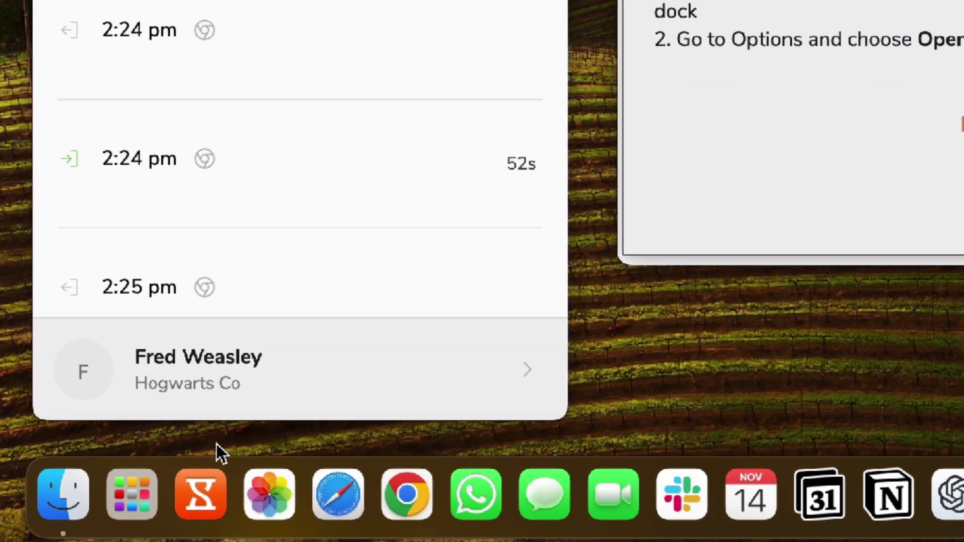
Step: Set Jibble's Dock entry to Open at Login and confirm
right_click(203, 479)
mouse_move(313, 246)
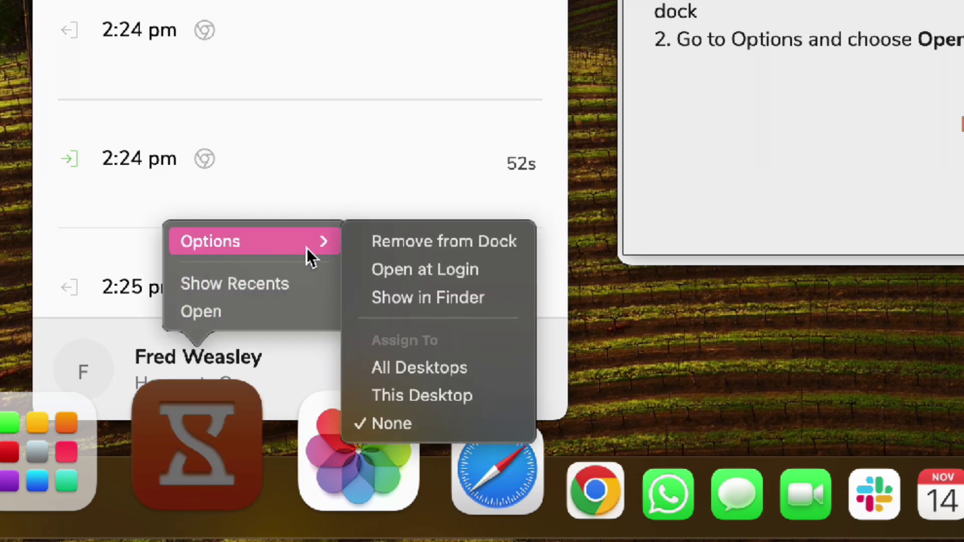
click(426, 271)
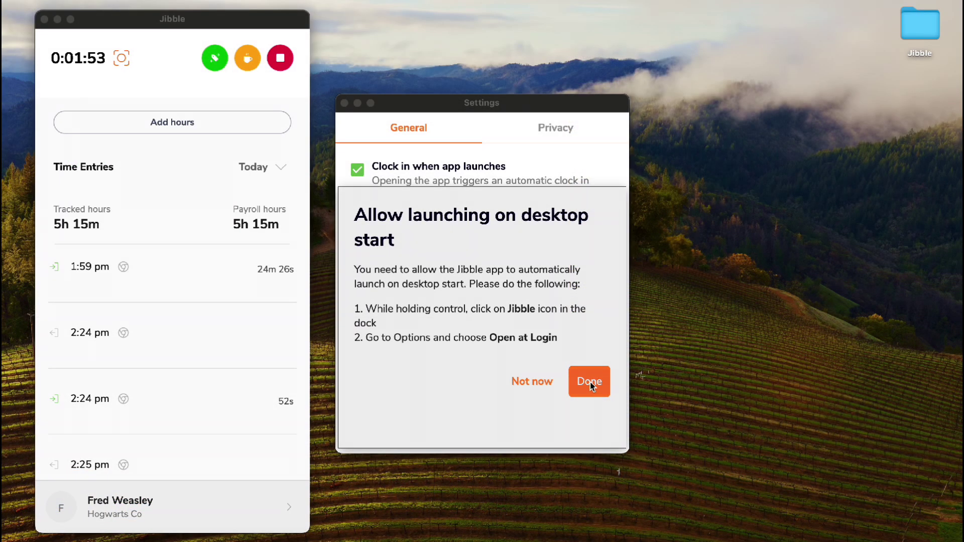
click(591, 384)
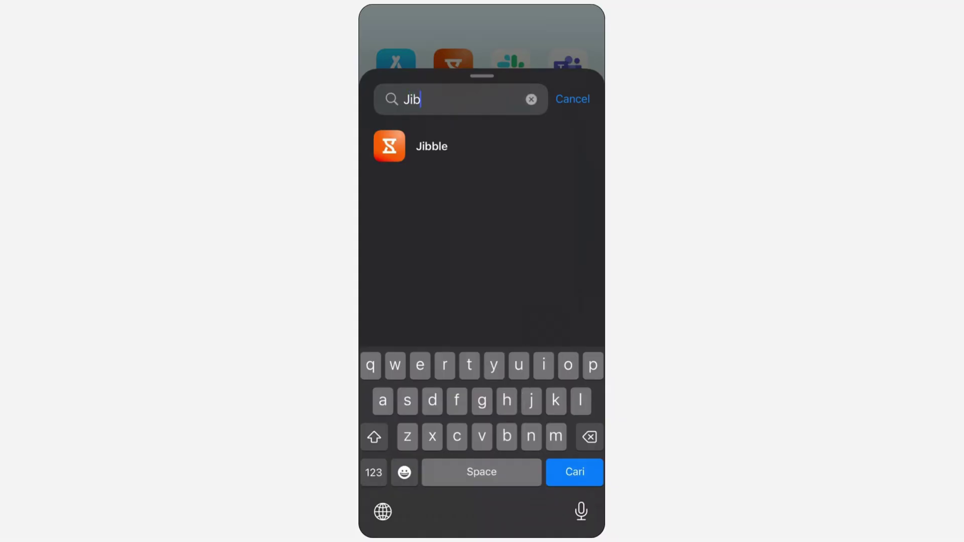
Step: Add the Jibble Time clock widget to the home screen, then open Jibble and pick a clock-in location
text(ble)
click(431, 146)
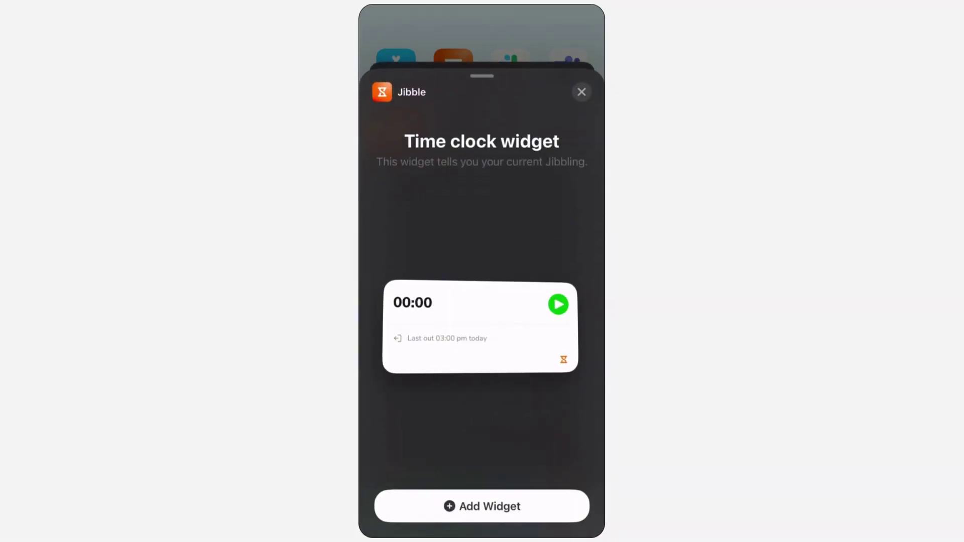
click(482, 506)
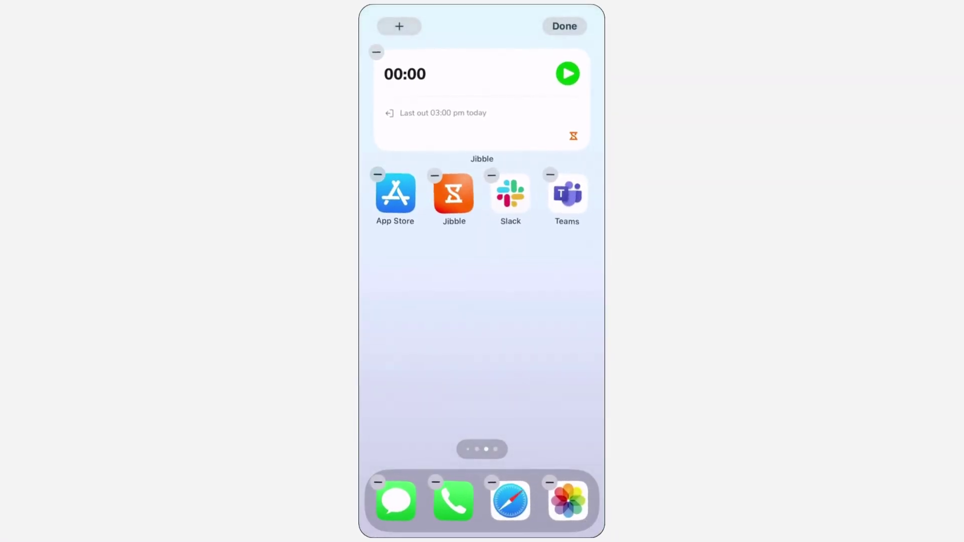
click(564, 26)
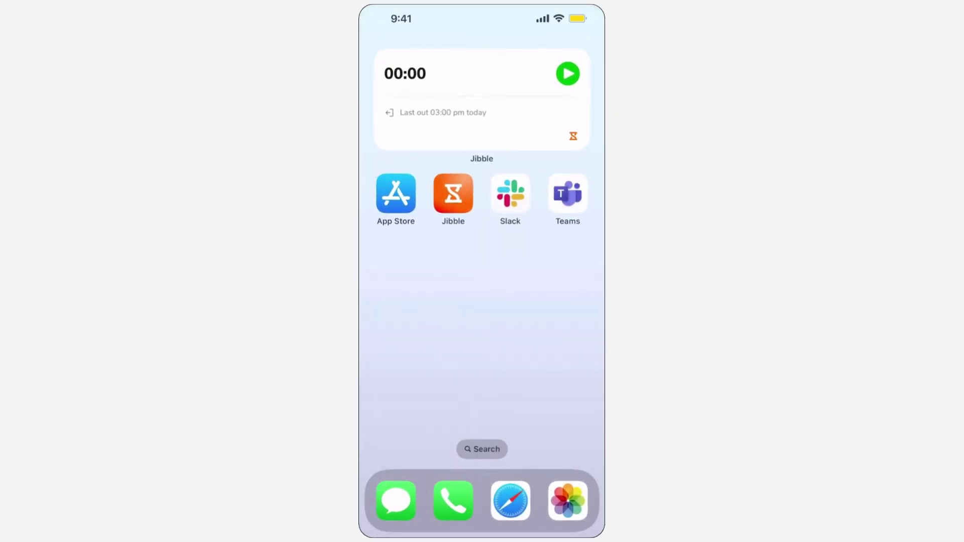
click(567, 74)
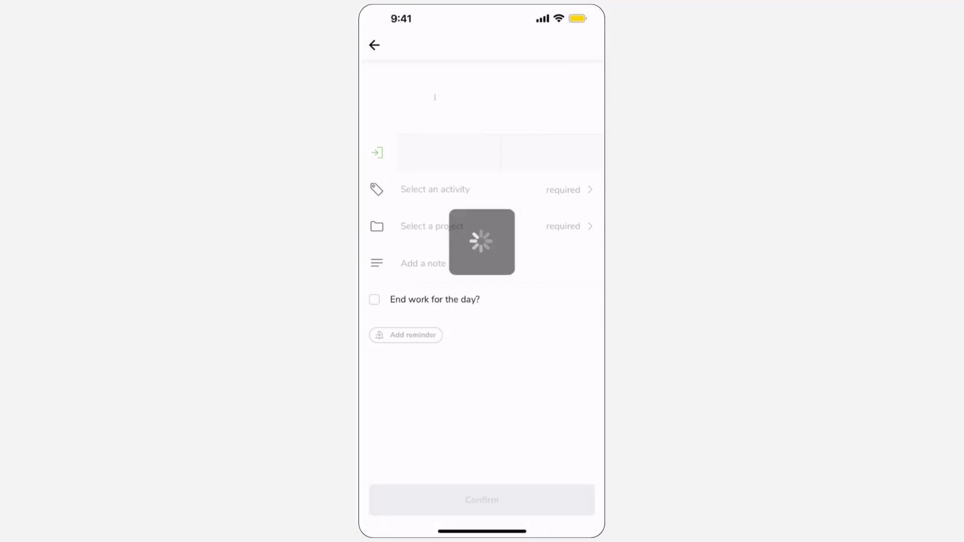
click(433, 189)
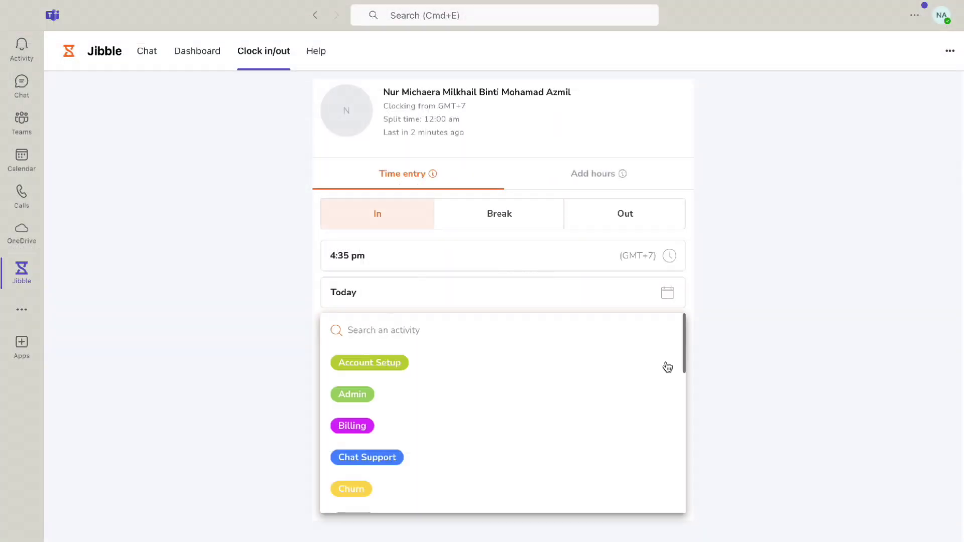
Step: Go to the Jibble Chrome extension store page, then clock in at 14:24 from the Project proposal document
scroll(665, 366, down, 3)
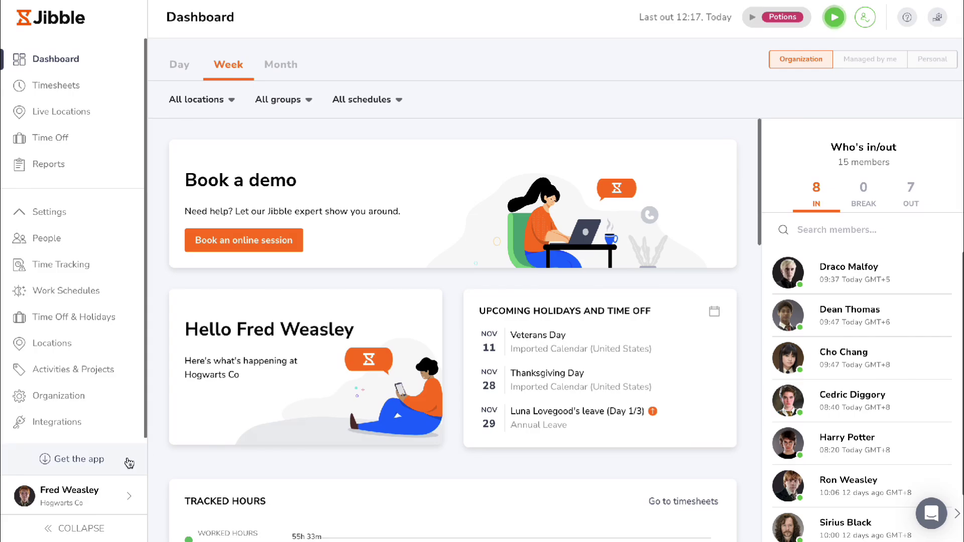
click(128, 461)
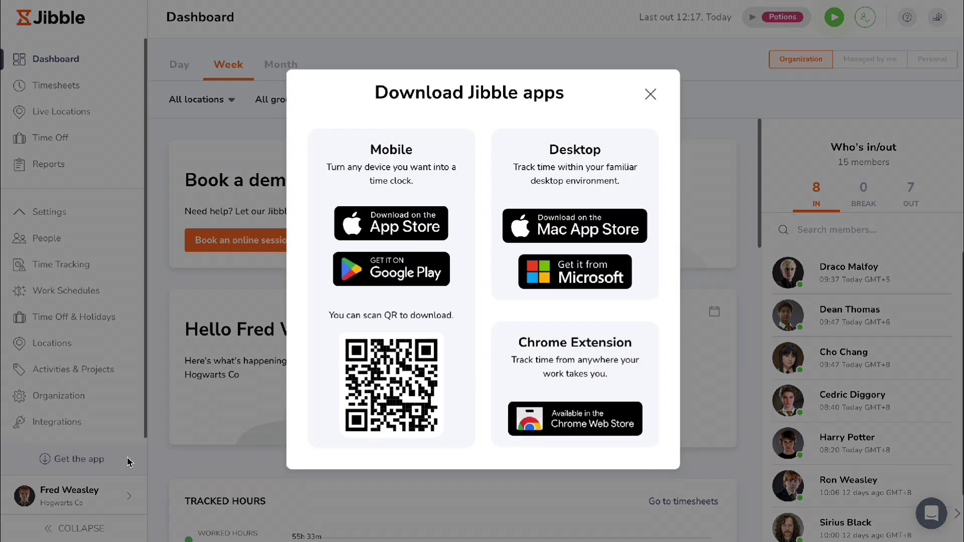
click(554, 416)
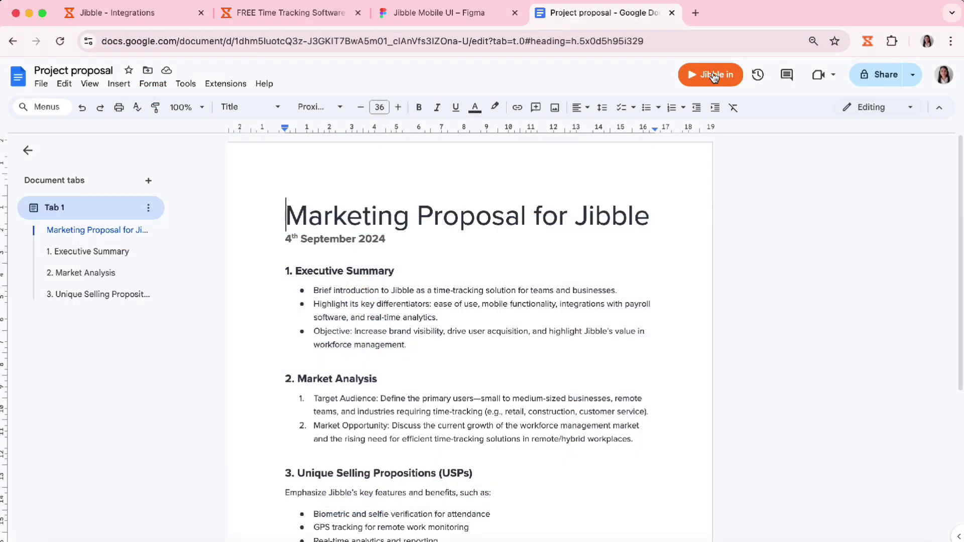
click(712, 71)
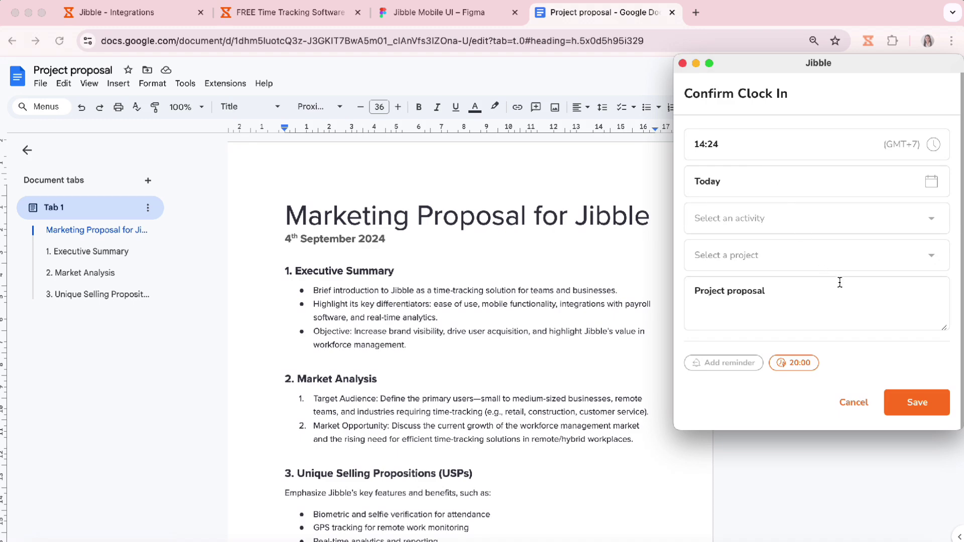